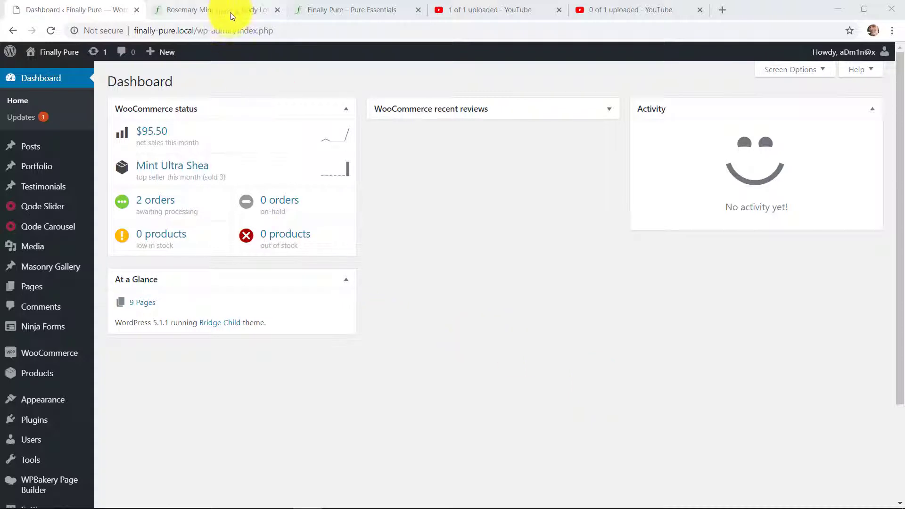
- Glance at the live homepage, then open the Home Page slider in Master Slider's editor
{"action": "left_click", "coordinate": [101, 7]}
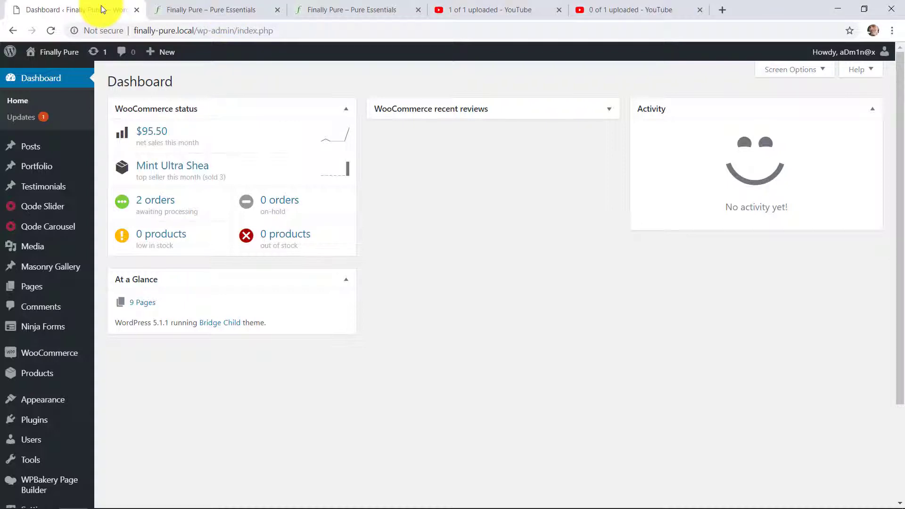
{"action": "left_click", "coordinate": [176, 9]}
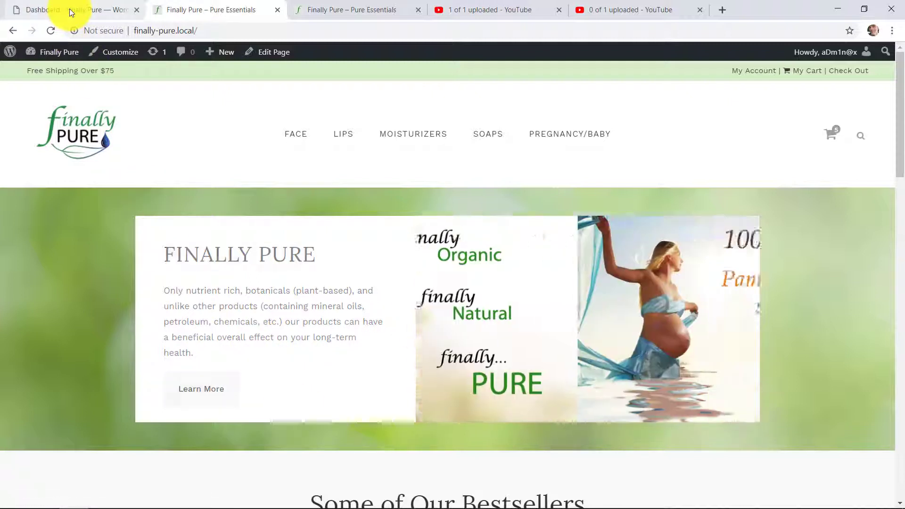
{"action": "left_click", "coordinate": [69, 8]}
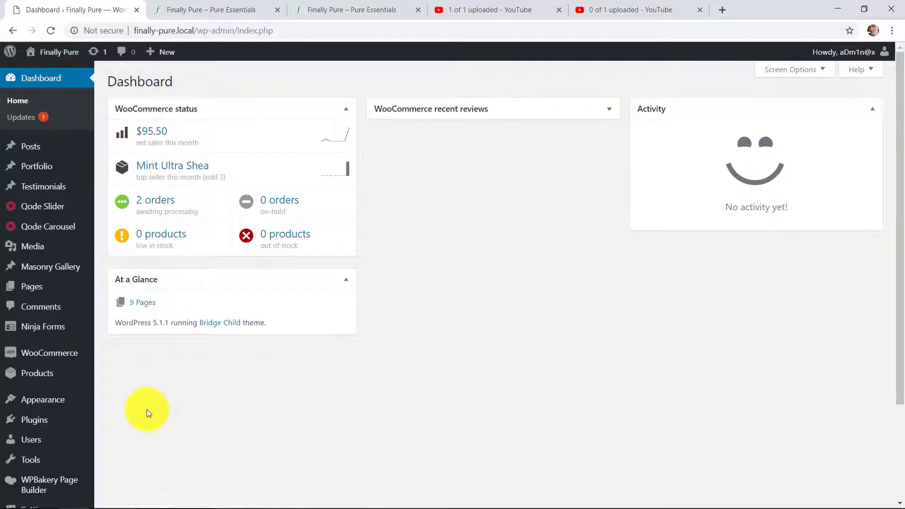
{"action": "scroll", "coordinate": [147, 413], "scroll_direction": "down", "scroll_amount": 3}
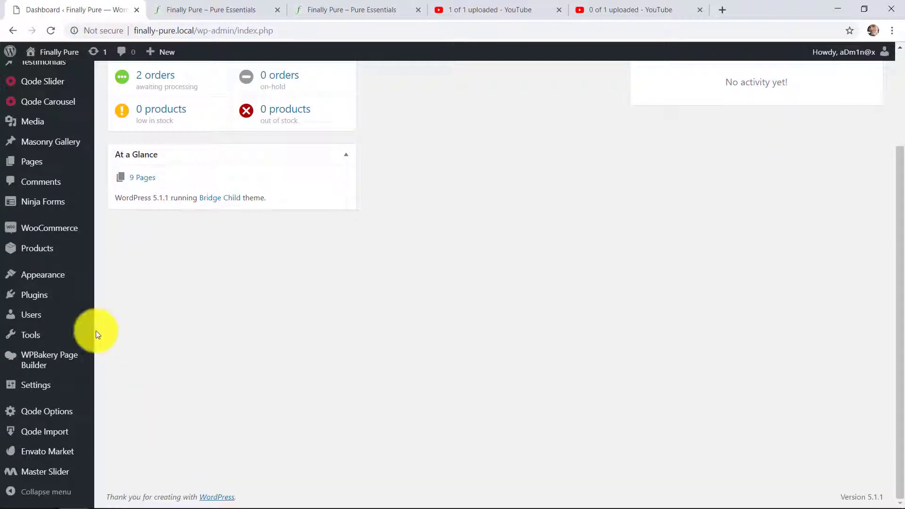
{"action": "left_click", "coordinate": [36, 479]}
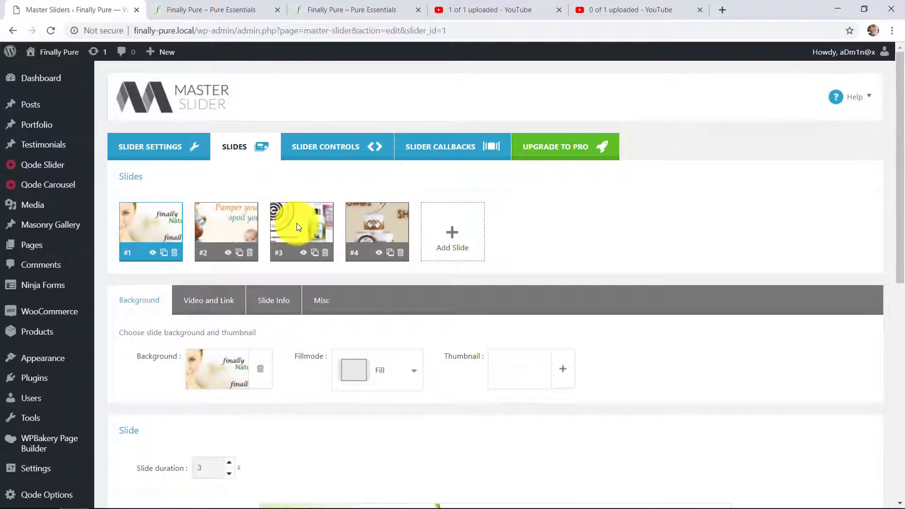
{"action": "left_click", "coordinate": [453, 238]}
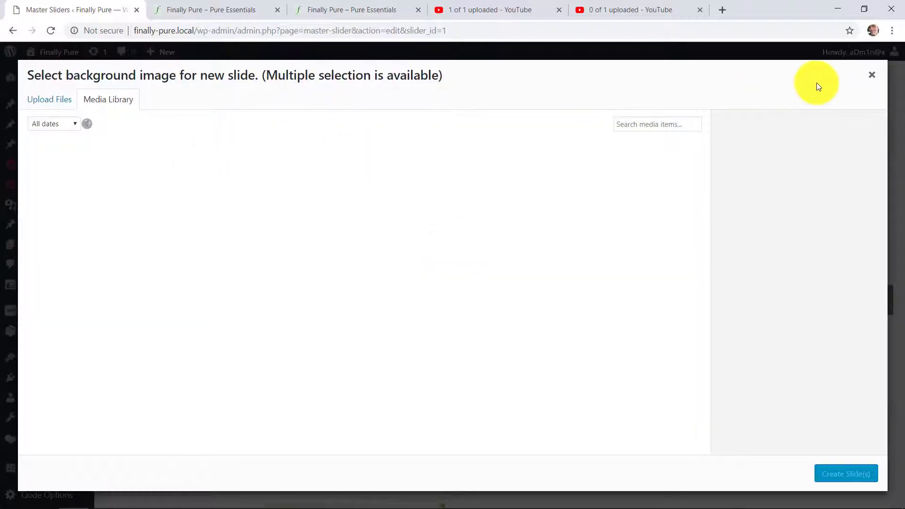
{"action": "left_click", "coordinate": [872, 78]}
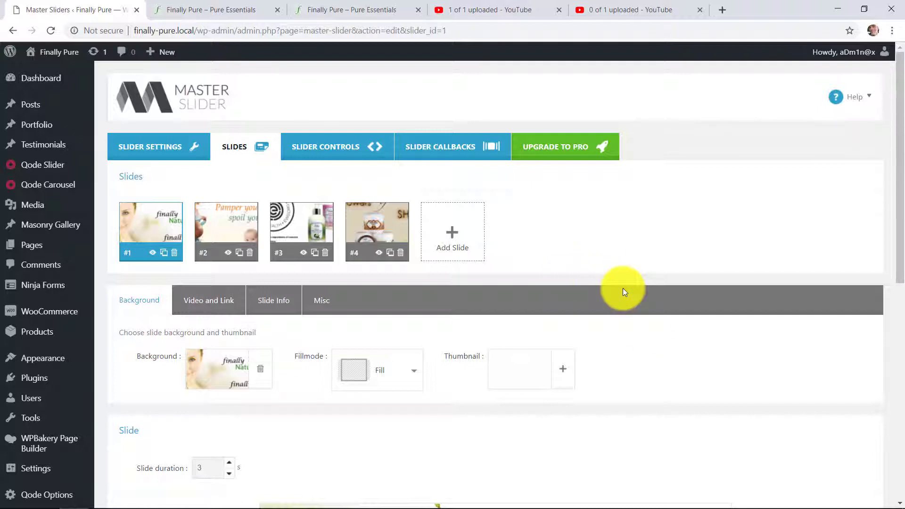
{"action": "scroll", "coordinate": [643, 327], "scroll_direction": "down", "scroll_amount": 4}
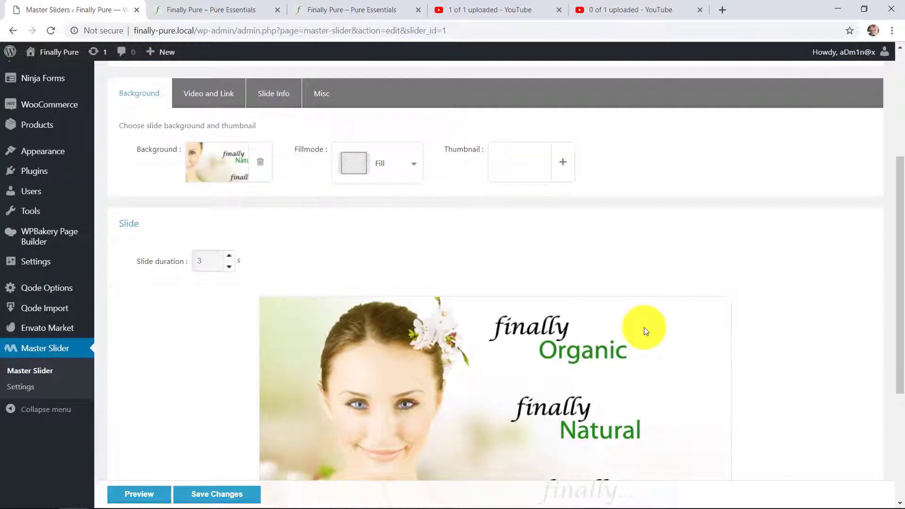
{"action": "scroll", "coordinate": [643, 327], "scroll_direction": "down", "scroll_amount": 2}
{"action": "scroll", "coordinate": [644, 327], "scroll_direction": "down", "scroll_amount": 2}
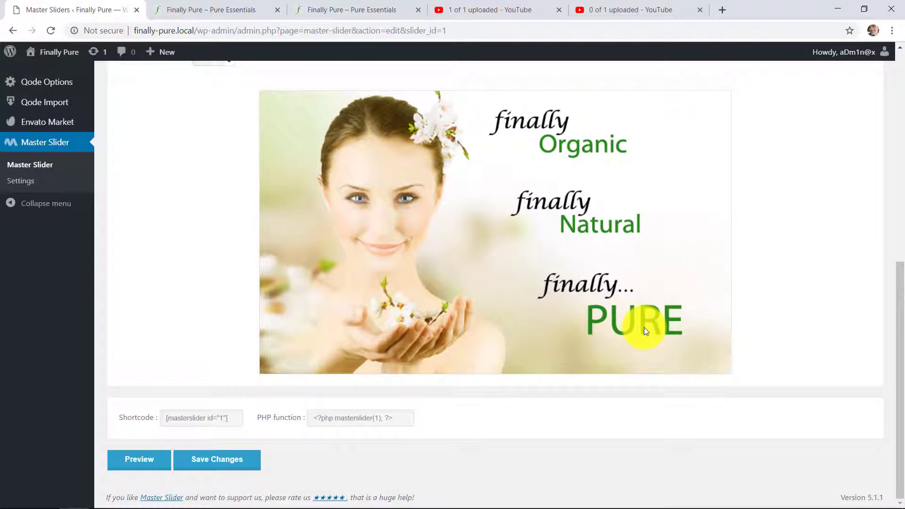
{"action": "scroll", "coordinate": [644, 327], "scroll_direction": "up", "scroll_amount": 8}
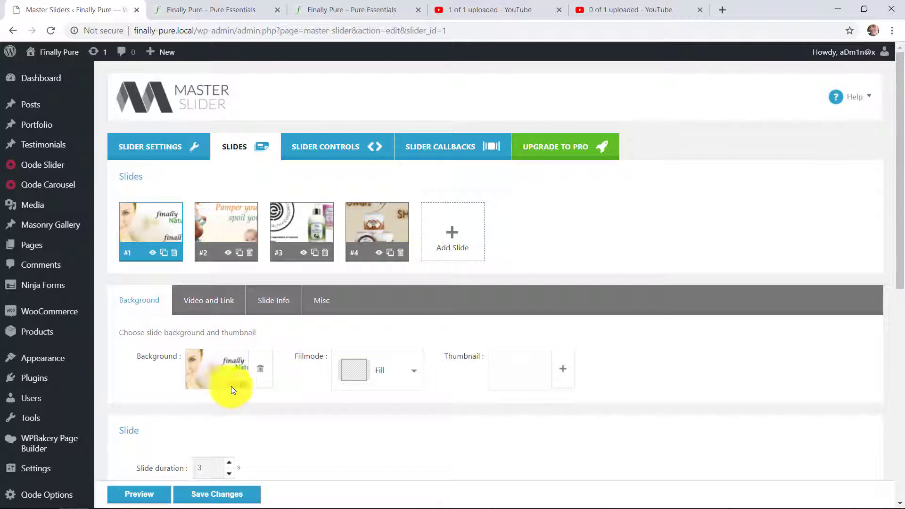
- Delete slide #1's old background and add the layered cake photo 3.jpg from the Media Library
{"action": "left_click", "coordinate": [260, 368]}
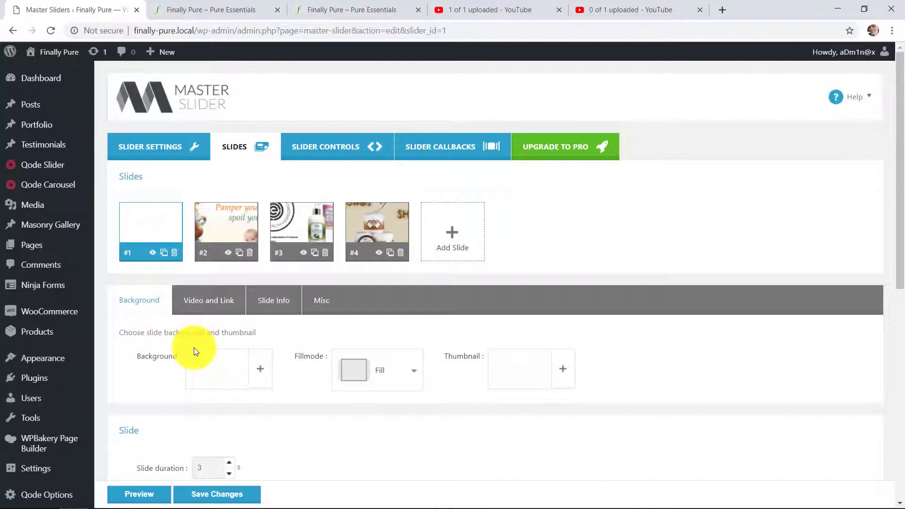
{"action": "left_click", "coordinate": [261, 369]}
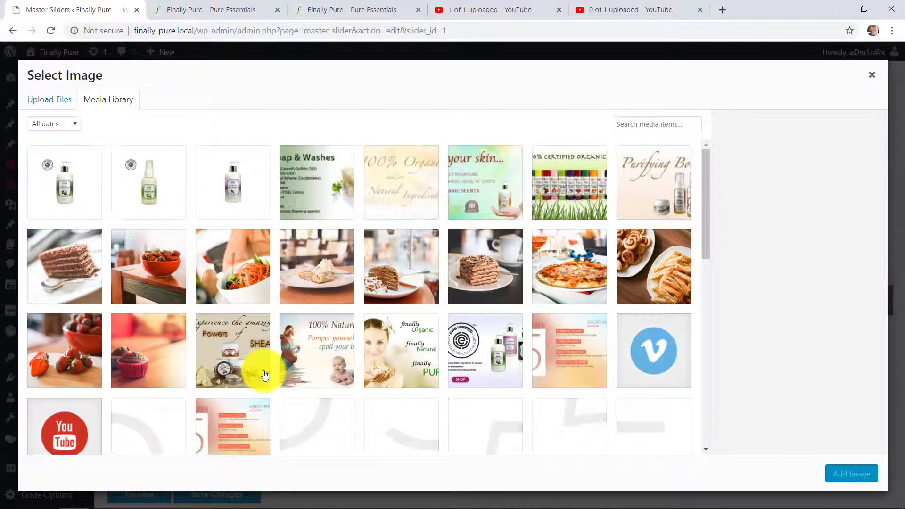
{"action": "left_click", "coordinate": [57, 107]}
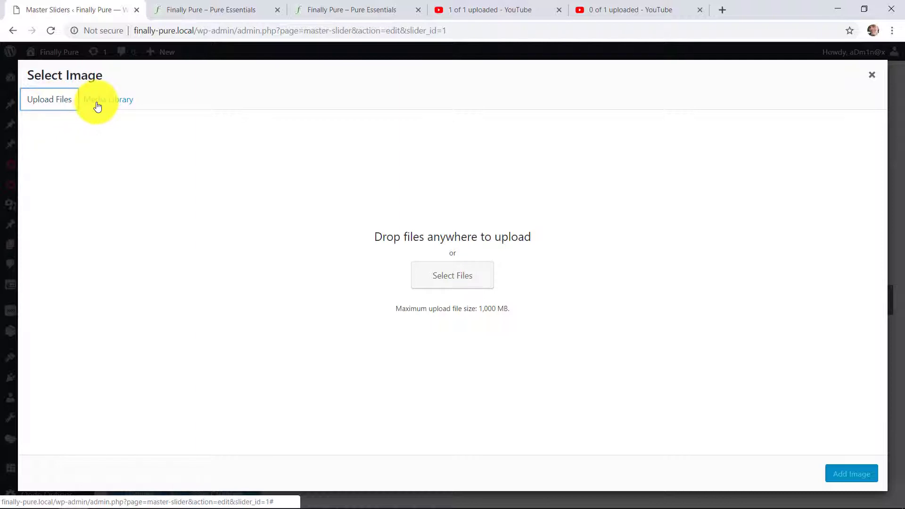
{"action": "left_click", "coordinate": [97, 107]}
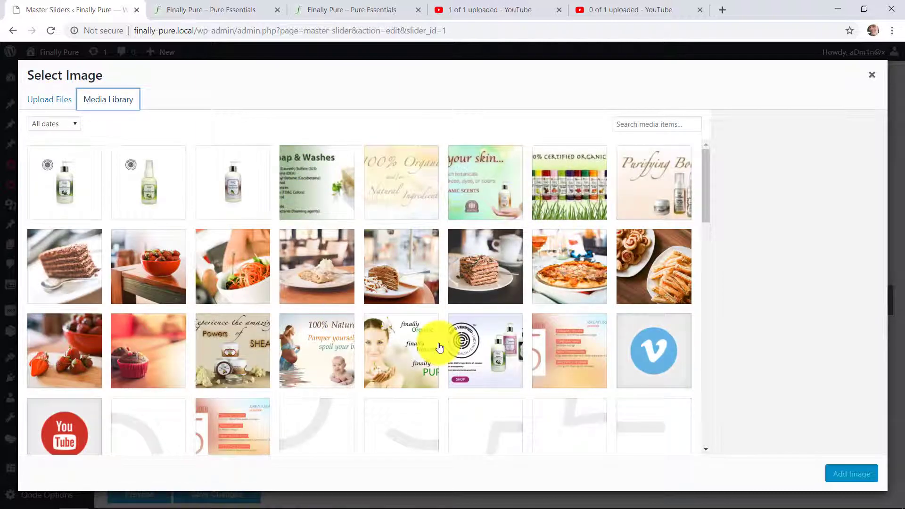
{"action": "scroll", "coordinate": [436, 345], "scroll_direction": "down", "scroll_amount": 5}
{"action": "scroll", "coordinate": [440, 347], "scroll_direction": "down", "scroll_amount": 15}
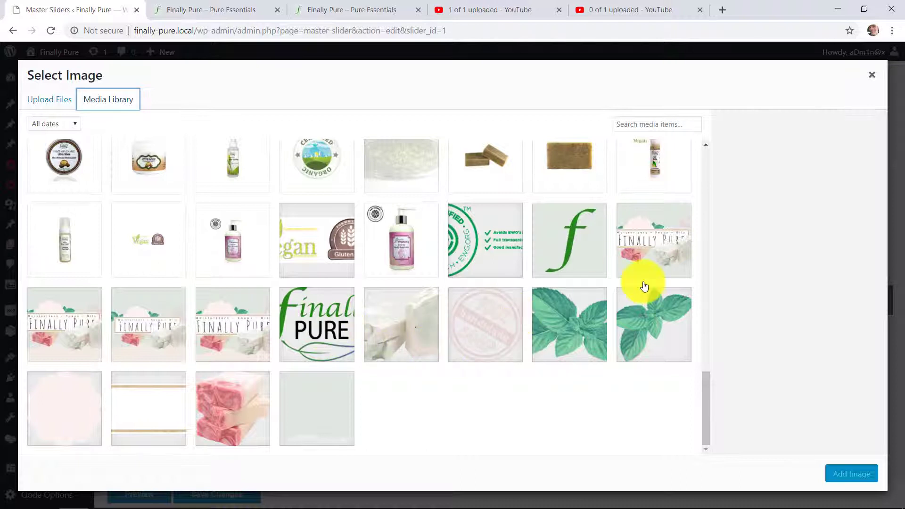
{"action": "scroll", "coordinate": [644, 286], "scroll_direction": "up", "scroll_amount": 15}
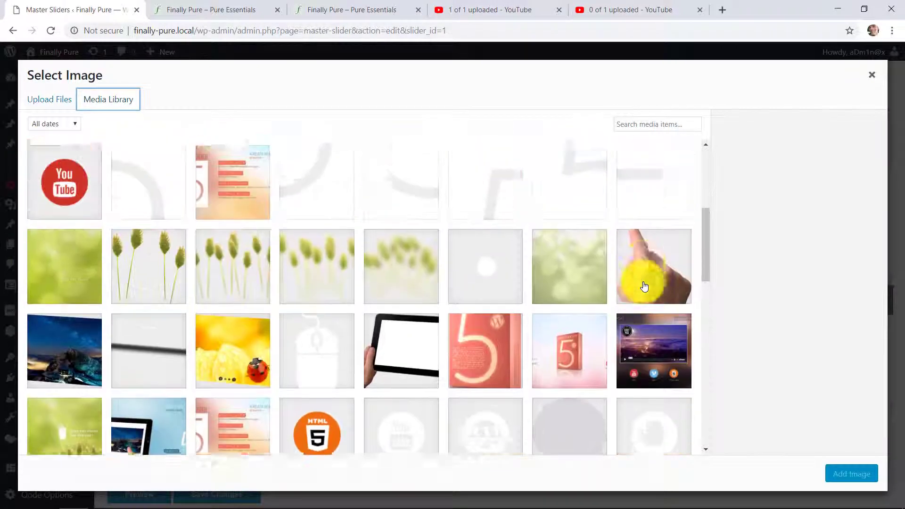
{"action": "scroll", "coordinate": [644, 286], "scroll_direction": "up", "scroll_amount": 2}
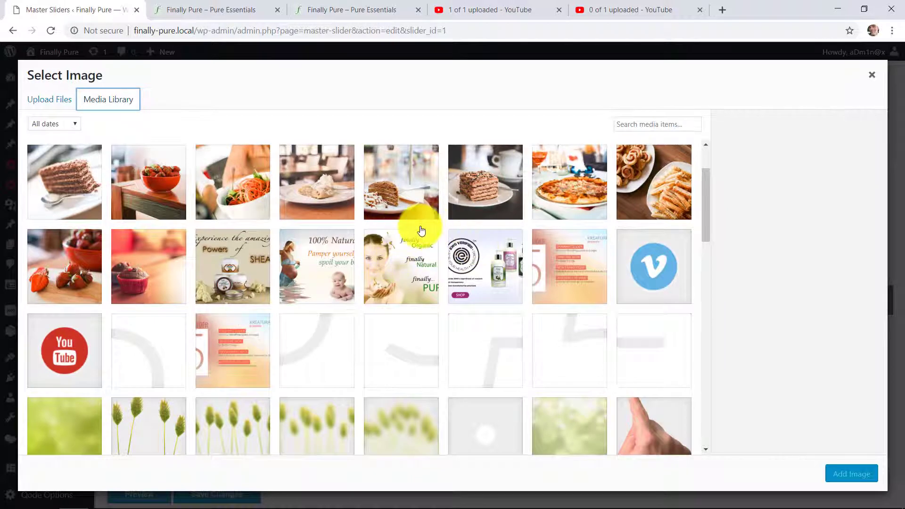
{"action": "left_click", "coordinate": [395, 194]}
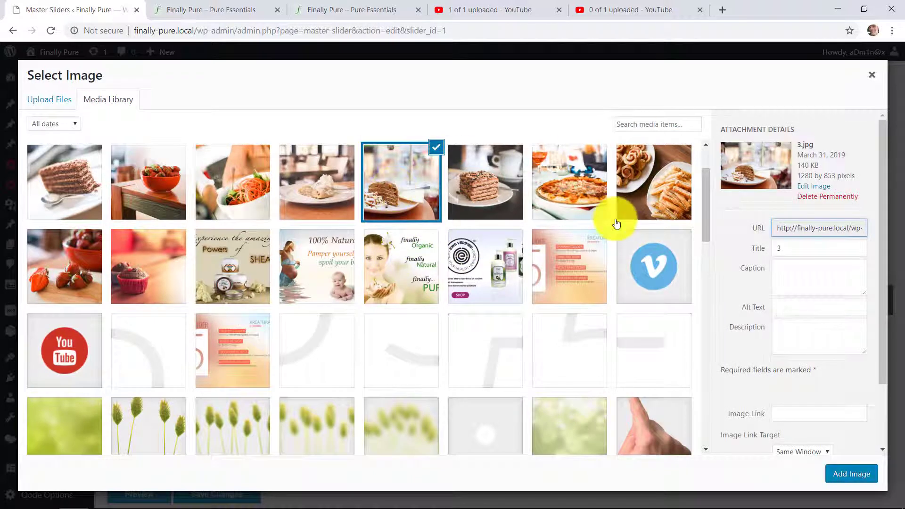
{"action": "left_click", "coordinate": [845, 473]}
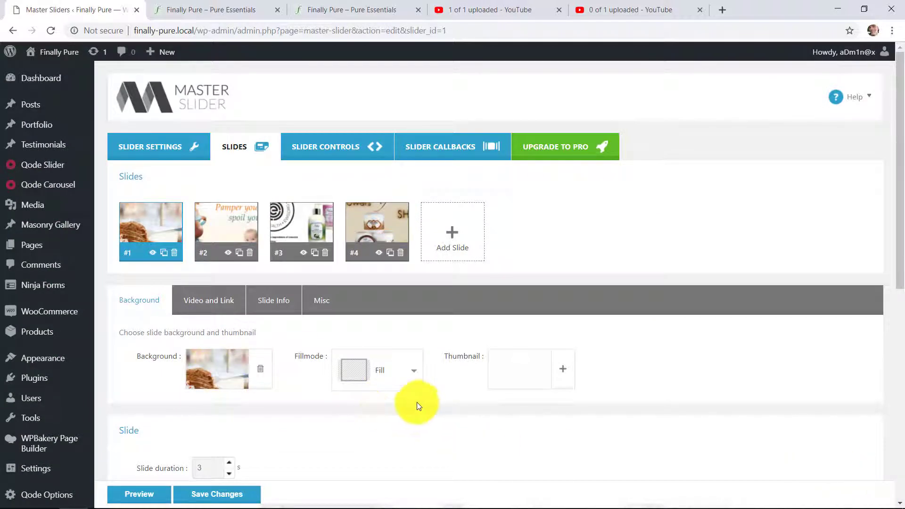
- Confirm slide #1 shows the cake background, then check the slider on the live homepage
{"action": "scroll", "coordinate": [420, 405], "scroll_direction": "down", "scroll_amount": 8}
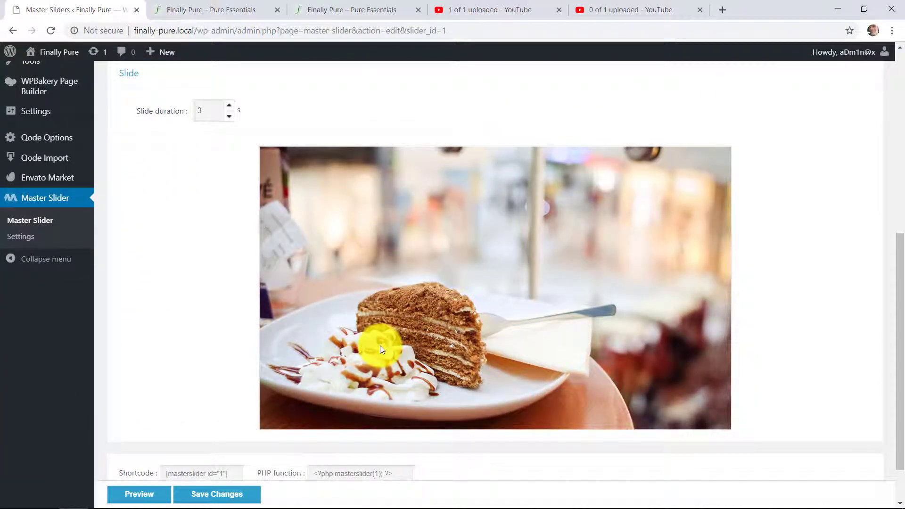
{"action": "scroll", "coordinate": [381, 349], "scroll_direction": "up", "scroll_amount": 5}
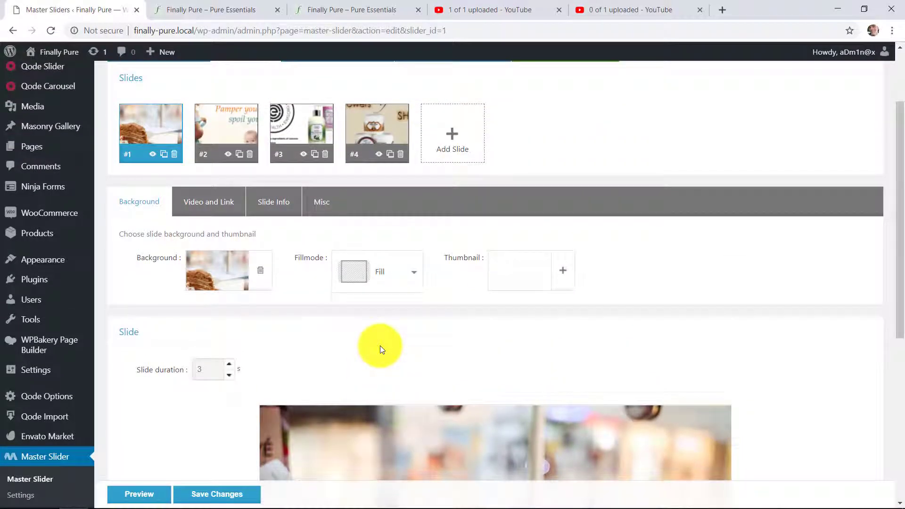
{"action": "left_click", "coordinate": [232, 8]}
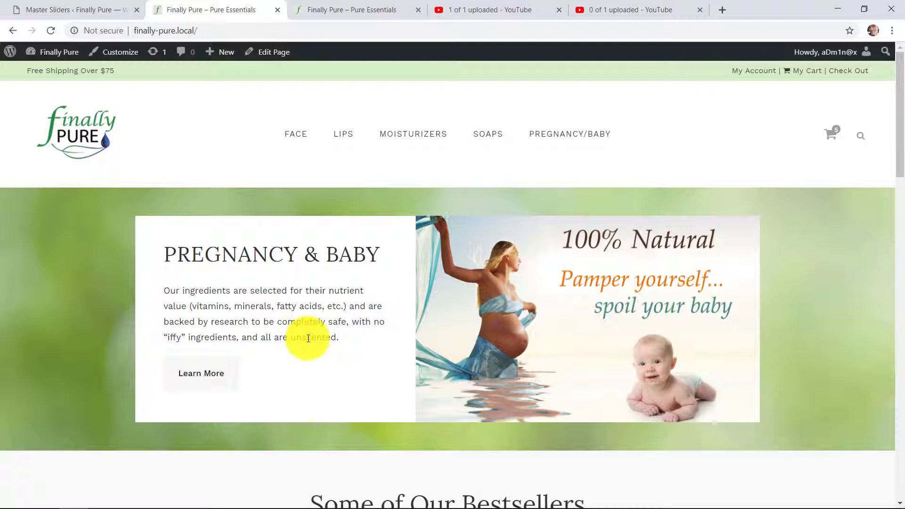
{"action": "left_click", "coordinate": [98, 12]}
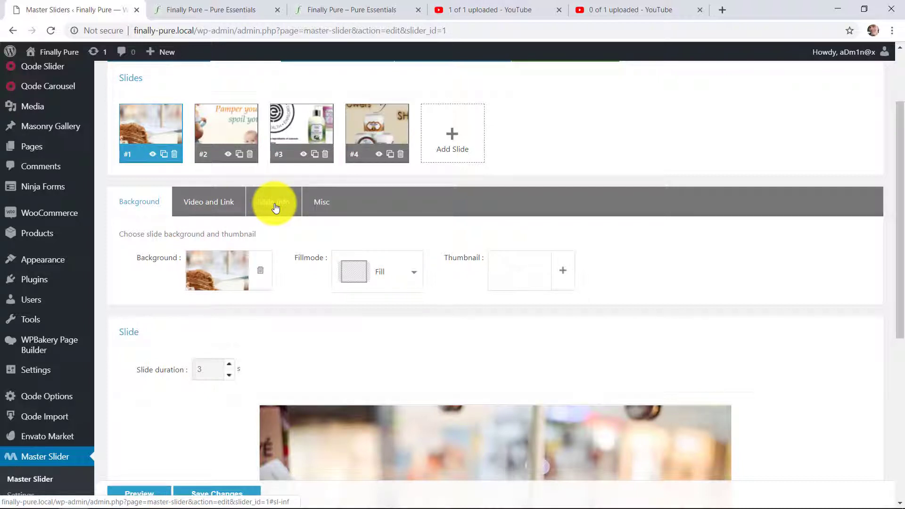
- Open slide #1's Slide Info text and compare it with the live homepage slider
{"action": "left_click", "coordinate": [275, 206]}
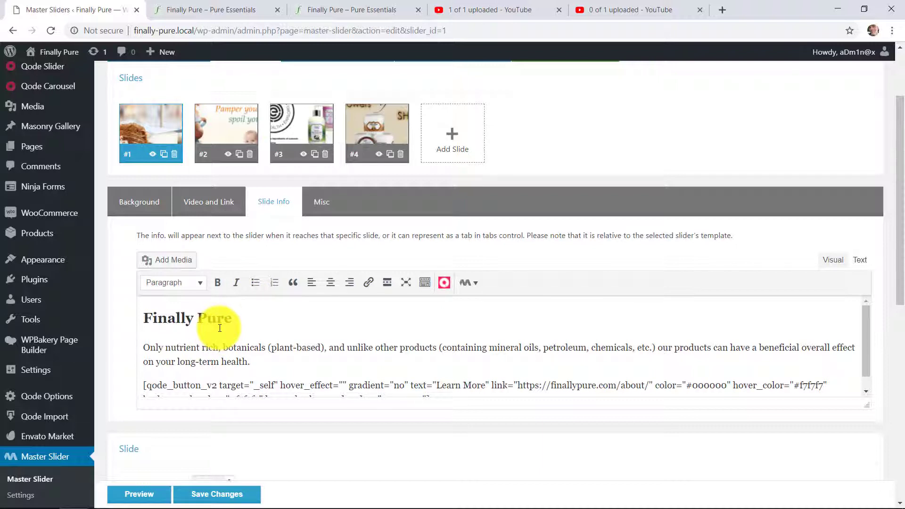
{"action": "scroll", "coordinate": [219, 328], "scroll_direction": "down", "scroll_amount": 1}
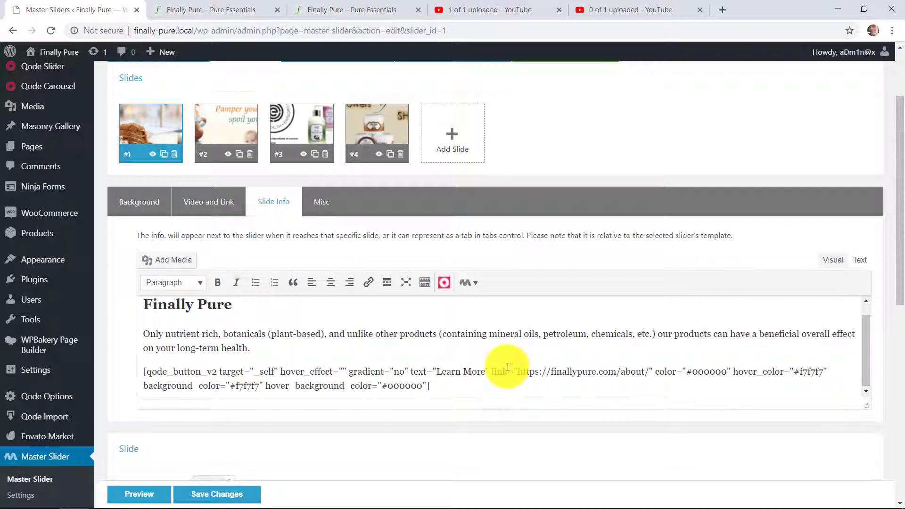
{"action": "left_click", "coordinate": [228, 16]}
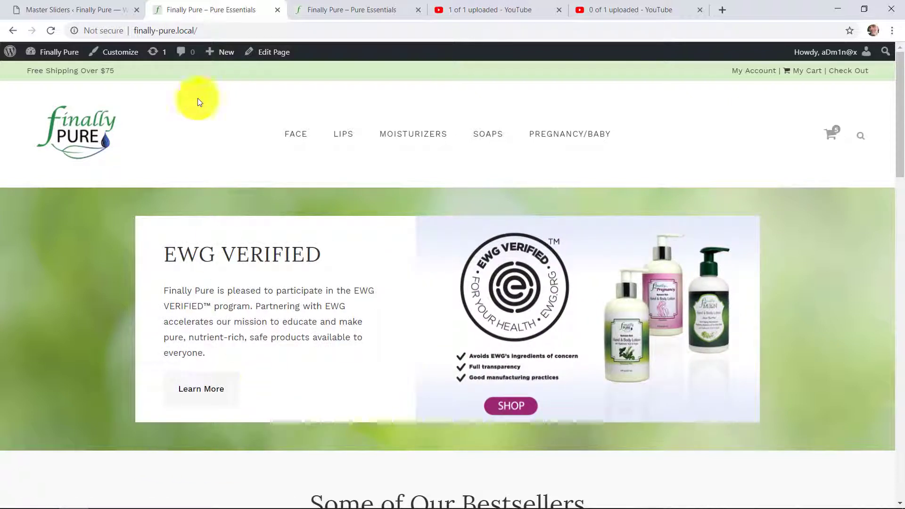
{"action": "left_click", "coordinate": [91, 14]}
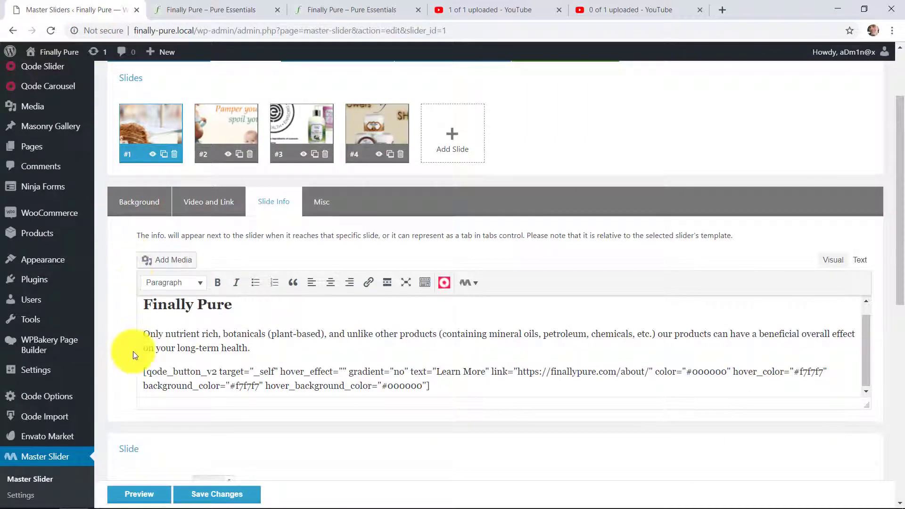
- Inspect the Learn More qode_button_v2 shortcode, then bring up the live Finally Pure homepage
{"action": "left_click_drag", "start_coordinate": [146, 372], "coordinate": [452, 384]}
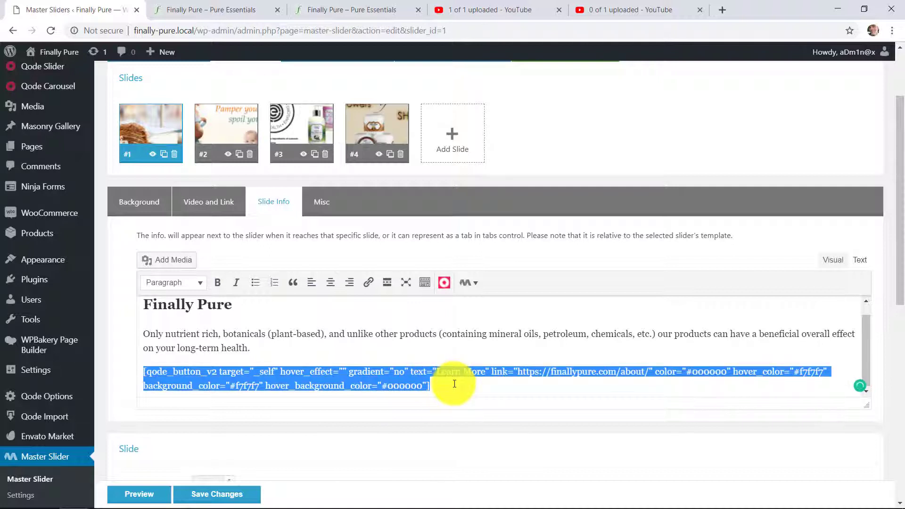
{"action": "left_click", "coordinate": [455, 383]}
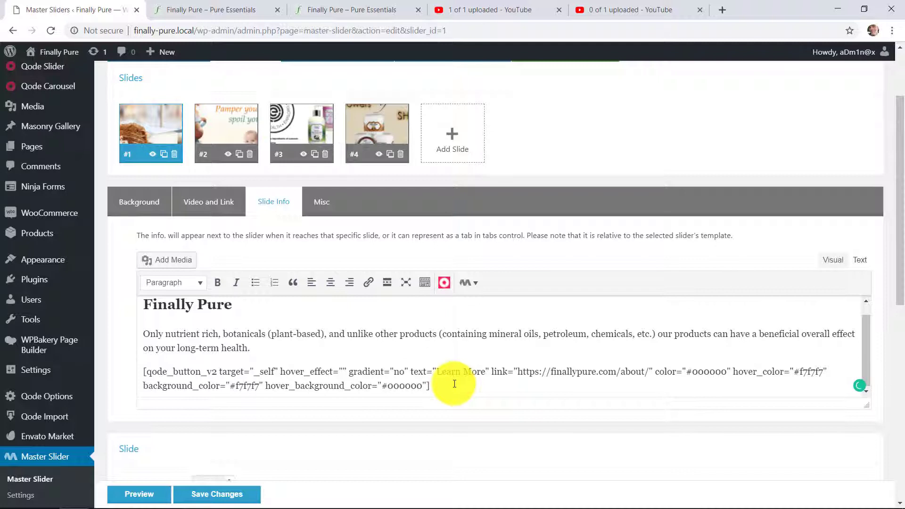
{"action": "left_click", "coordinate": [226, 7]}
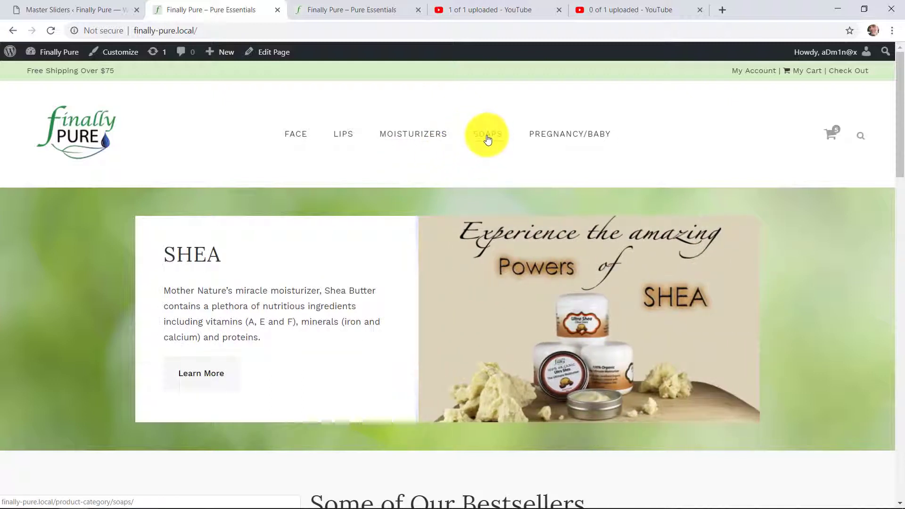
- Copy the link address of the storefront's SOAPS category menu item
{"action": "right_click", "coordinate": [488, 138]}
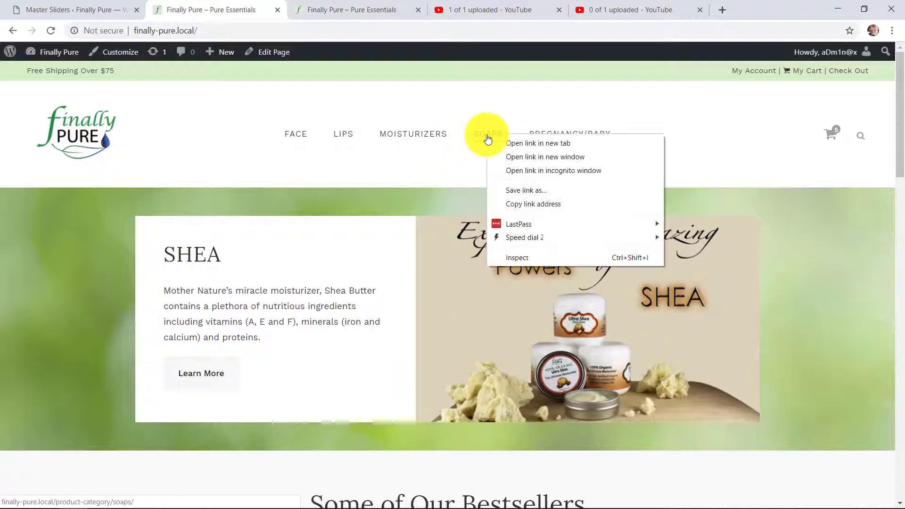
{"action": "left_click", "coordinate": [515, 204]}
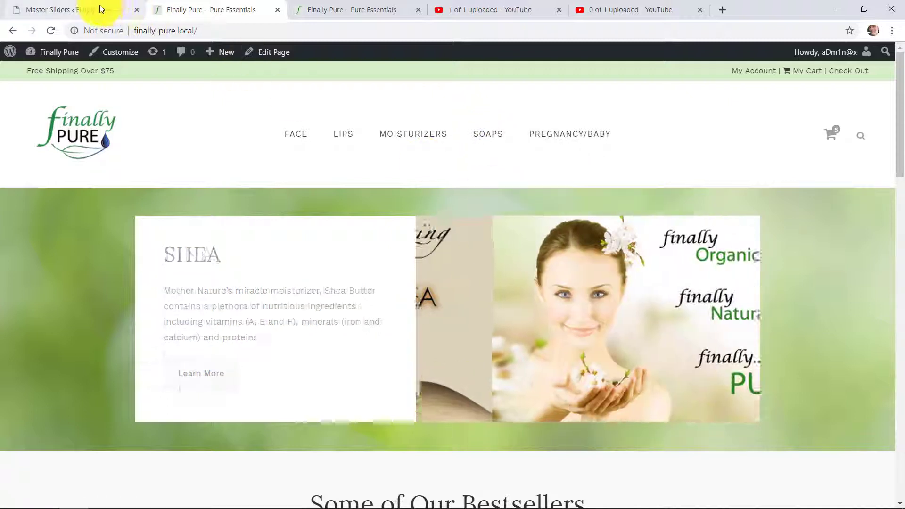
{"action": "left_click", "coordinate": [100, 9]}
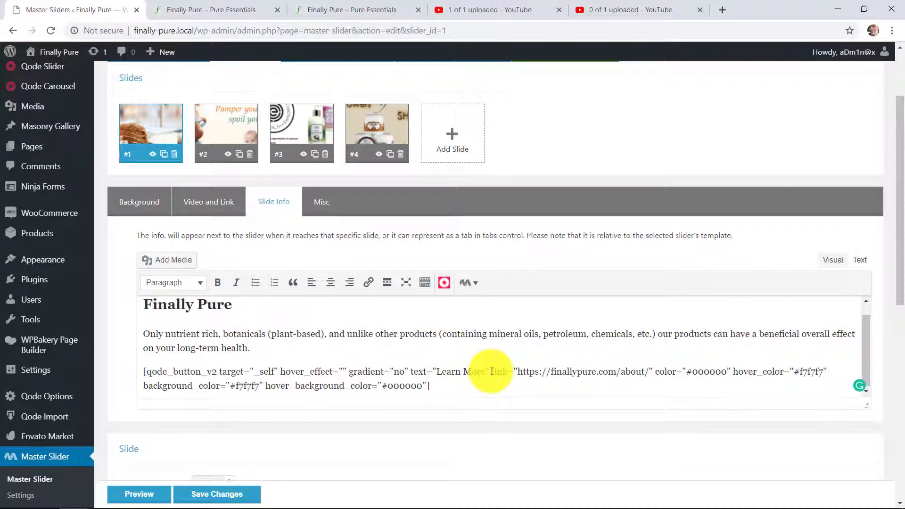
{"action": "left_click_drag", "start_coordinate": [491, 371], "coordinate": [652, 364]}
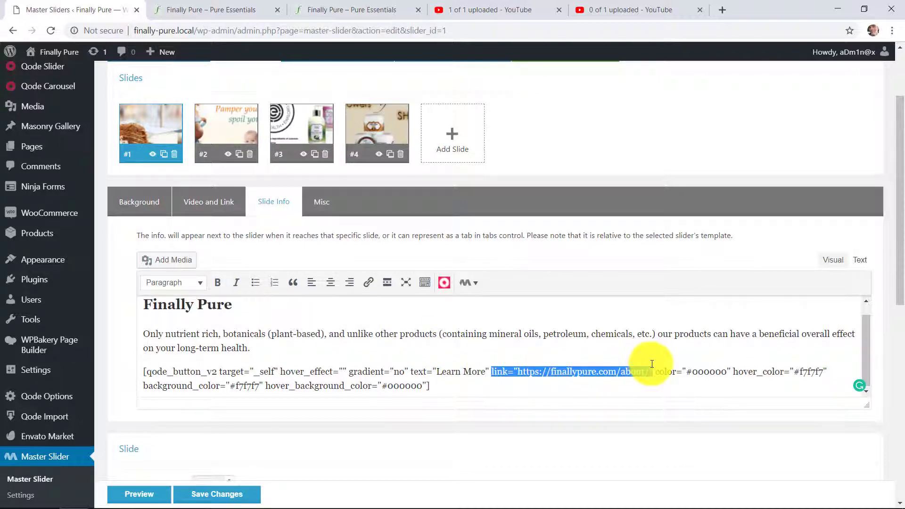
{"action": "left_click", "coordinate": [631, 371]}
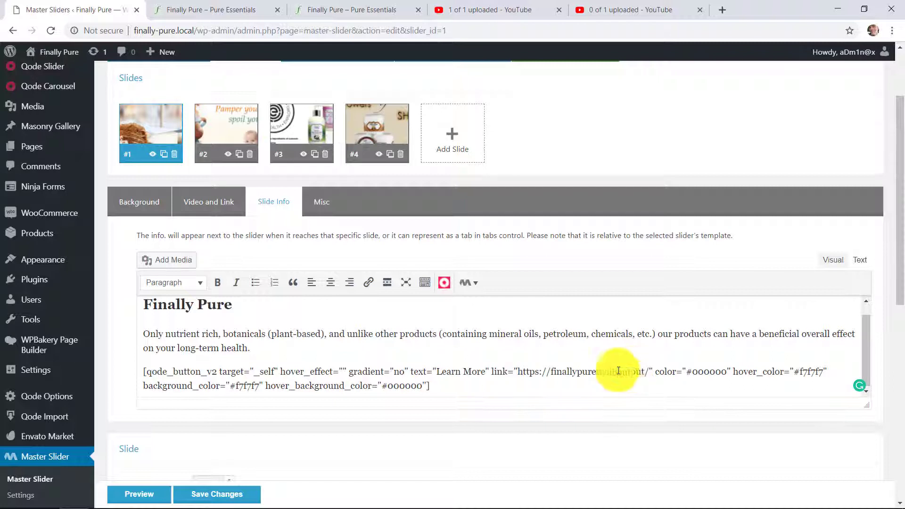
{"action": "left_click_drag", "start_coordinate": [516, 371], "coordinate": [647, 365]}
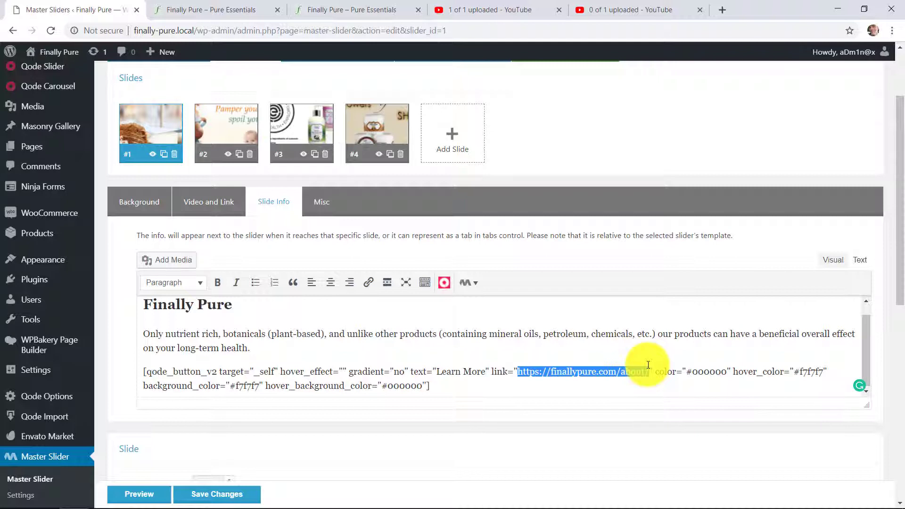
- Open the Background tab and step through slides #2, #3 and #4 to view their backgrounds
{"action": "scroll", "coordinate": [374, 394], "scroll_direction": "down", "scroll_amount": 8}
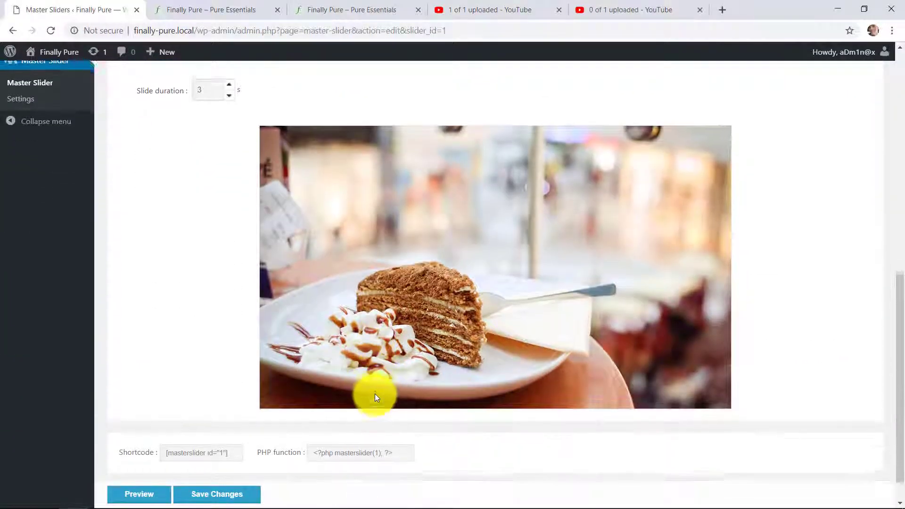
{"action": "scroll", "coordinate": [374, 394], "scroll_direction": "up", "scroll_amount": 8}
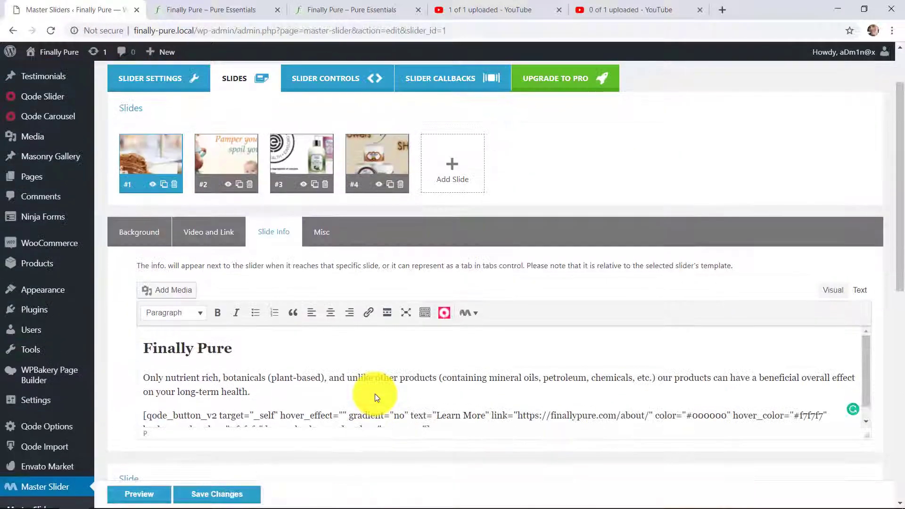
{"action": "scroll", "coordinate": [374, 394], "scroll_direction": "up", "scroll_amount": 2}
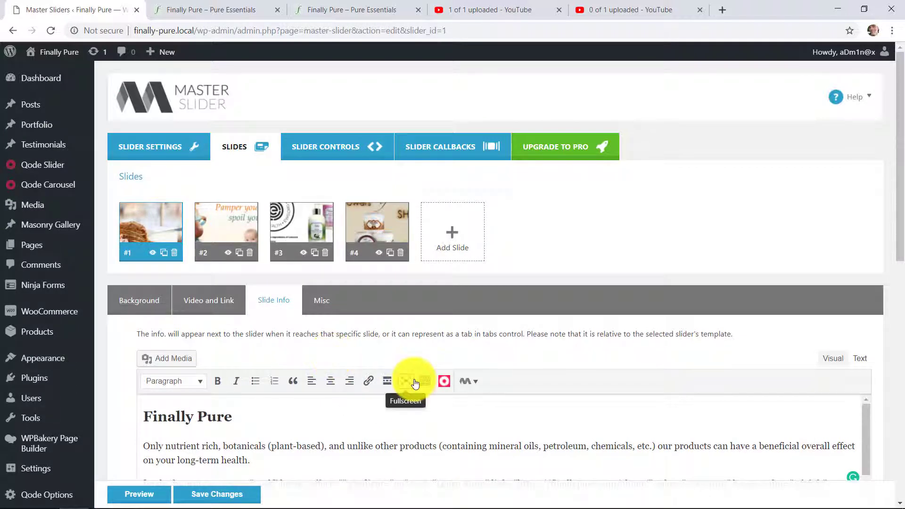
{"action": "left_click", "coordinate": [145, 305]}
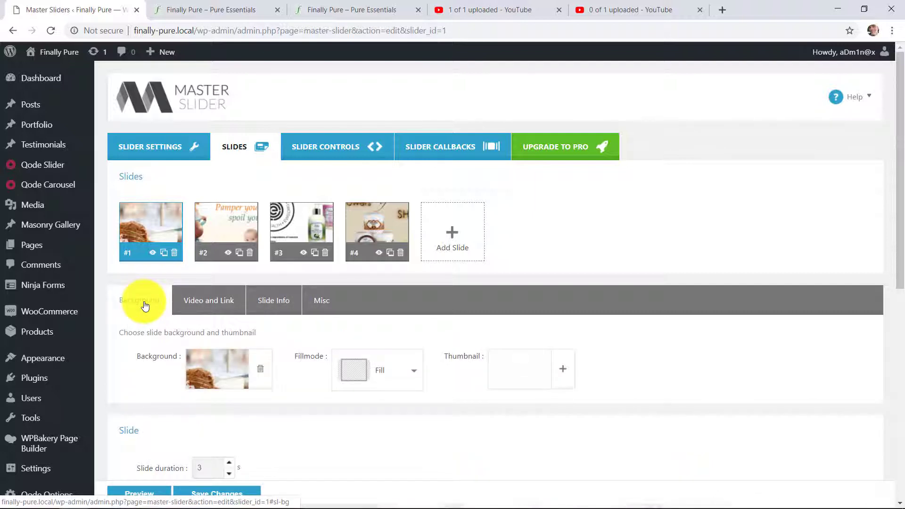
{"action": "left_click", "coordinate": [215, 226]}
{"action": "left_click", "coordinate": [292, 234]}
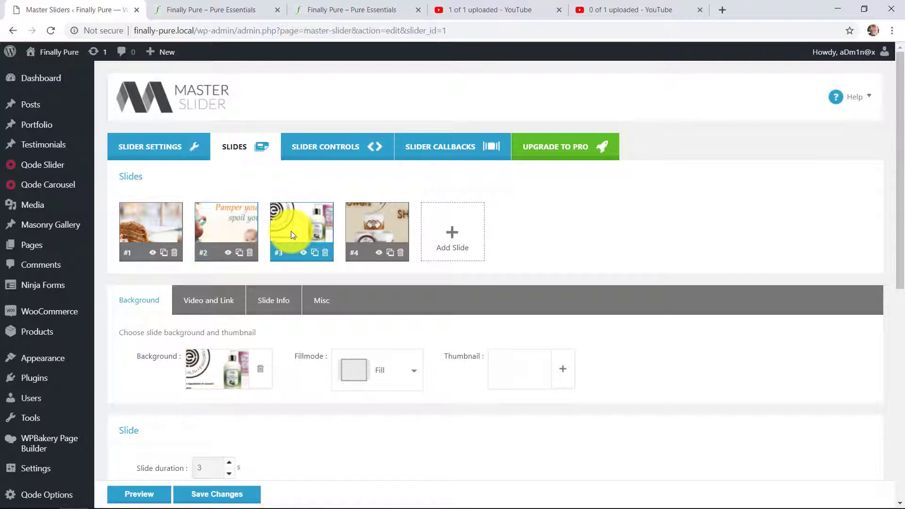
{"action": "left_click", "coordinate": [372, 229]}
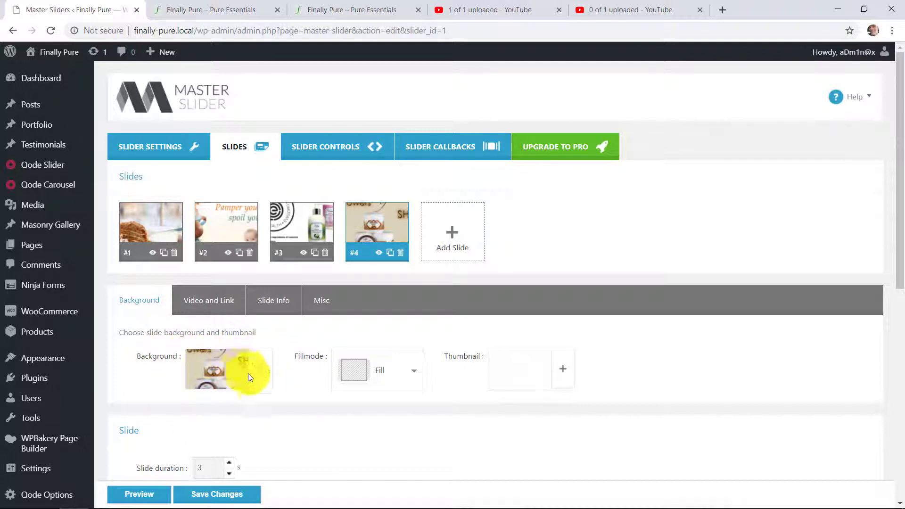
- Cancel removing slide #1, then open its Slide Info text headed 'Finally Pure'
{"action": "left_click", "coordinate": [175, 253]}
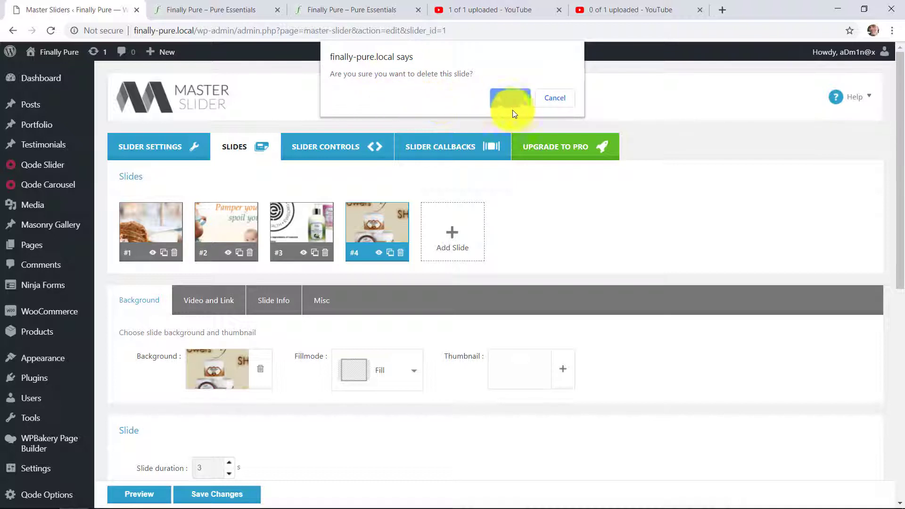
{"action": "left_click", "coordinate": [546, 97]}
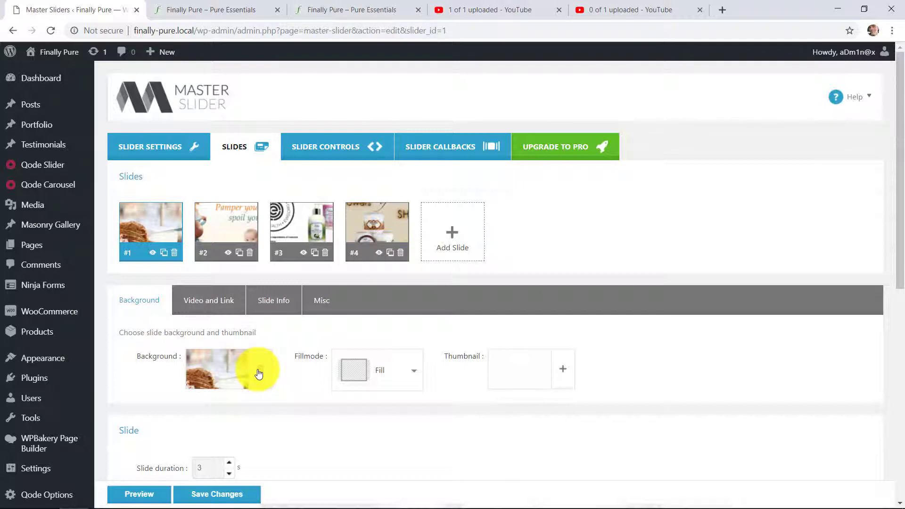
{"action": "left_click", "coordinate": [267, 305]}
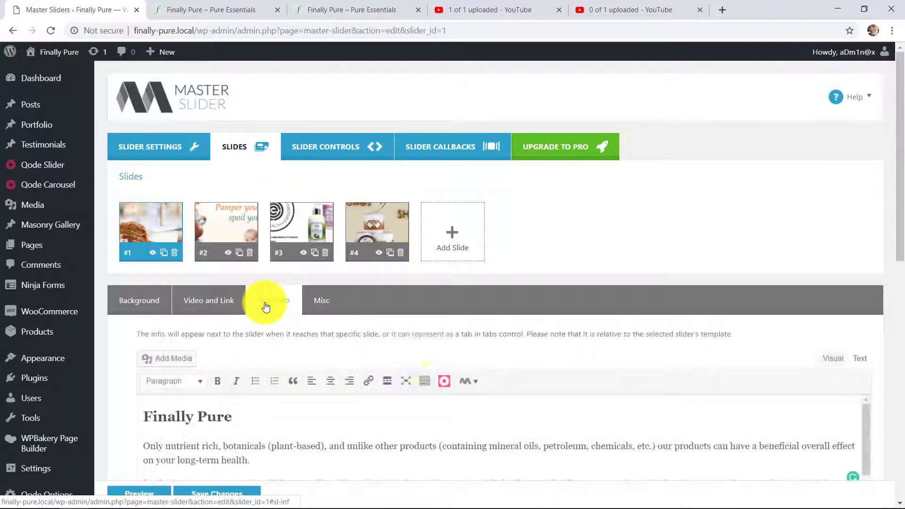